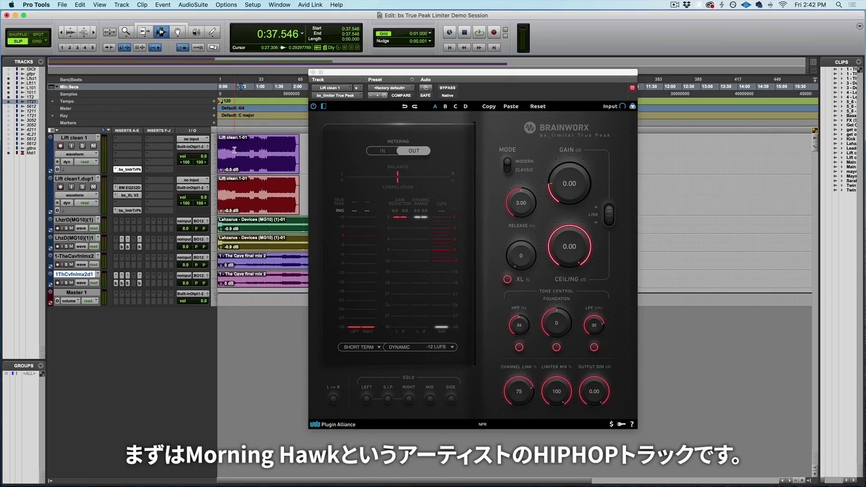
Step: Expand the session window to full screen, select the Lift clean 1 track, and open the bx_limiter True Peak insert on Lift clean1.dup1
click(234, 150)
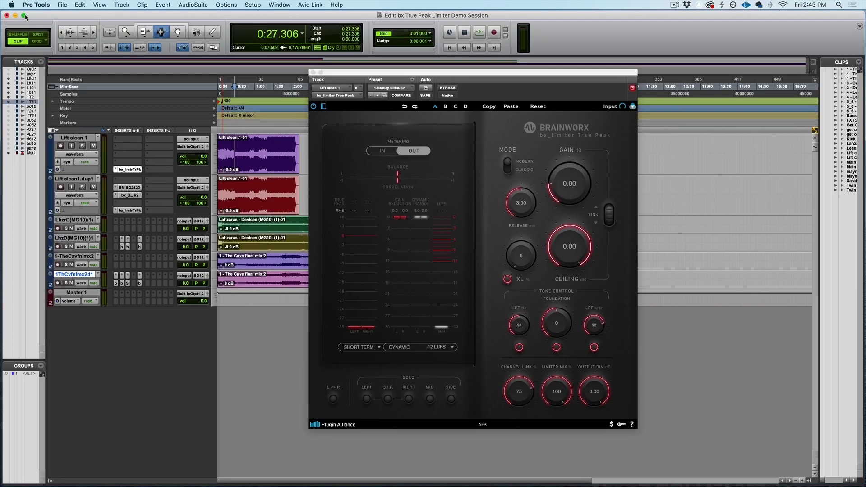
click(24, 15)
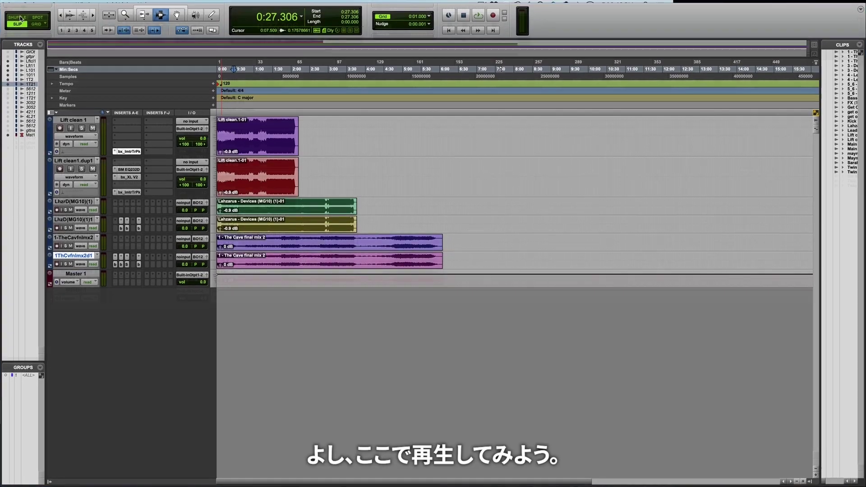
click(78, 118)
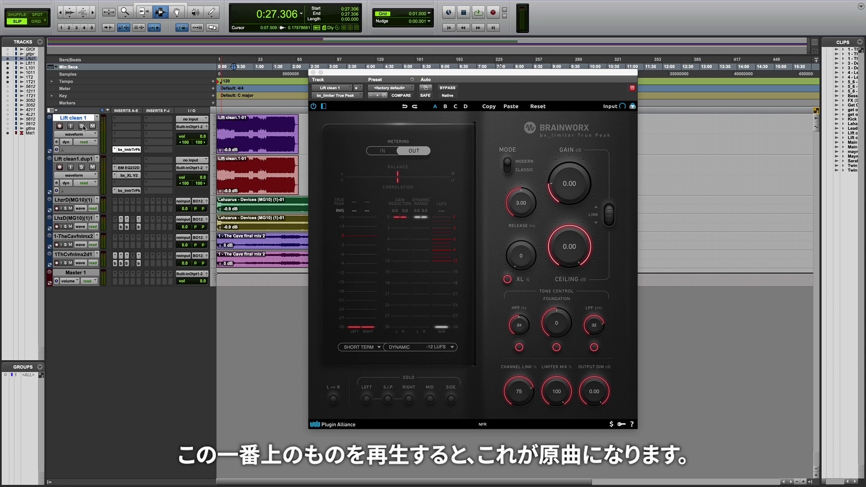
click(312, 72)
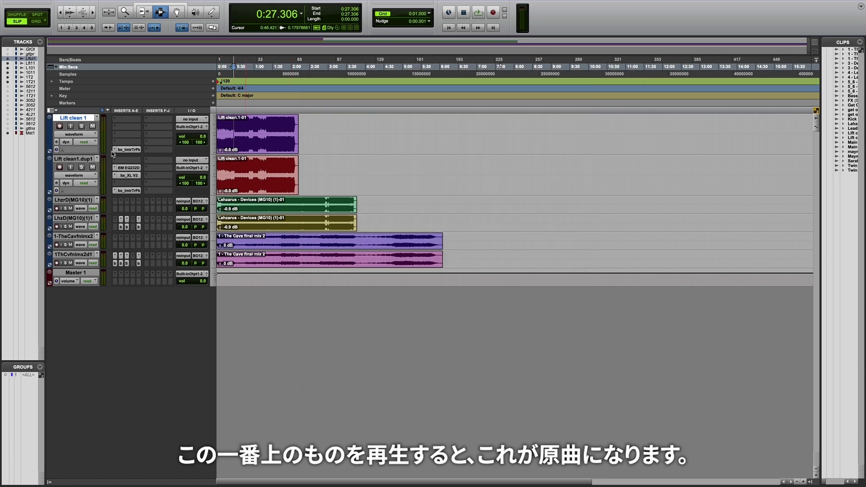
click(130, 191)
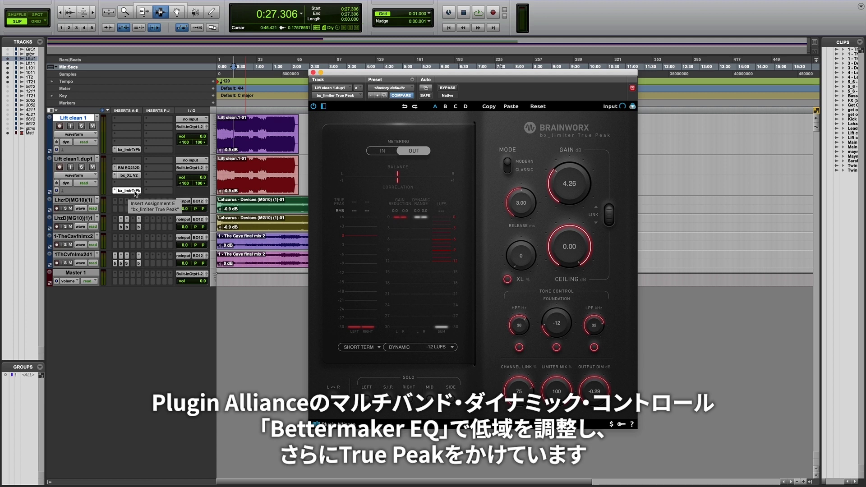
Step: Play the Lift clean 1 track soloed and set the limiter's loudness metering to Louder, -6 LUFS
click(82, 126)
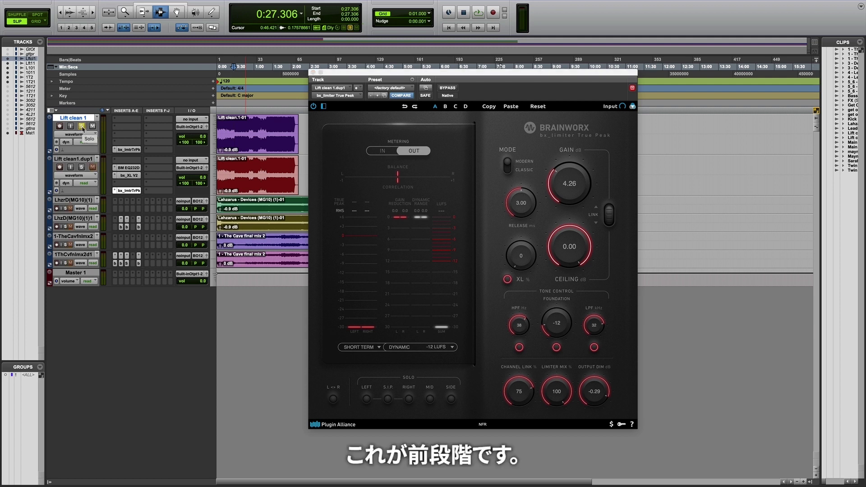
key(space)
click(417, 347)
click(429, 357)
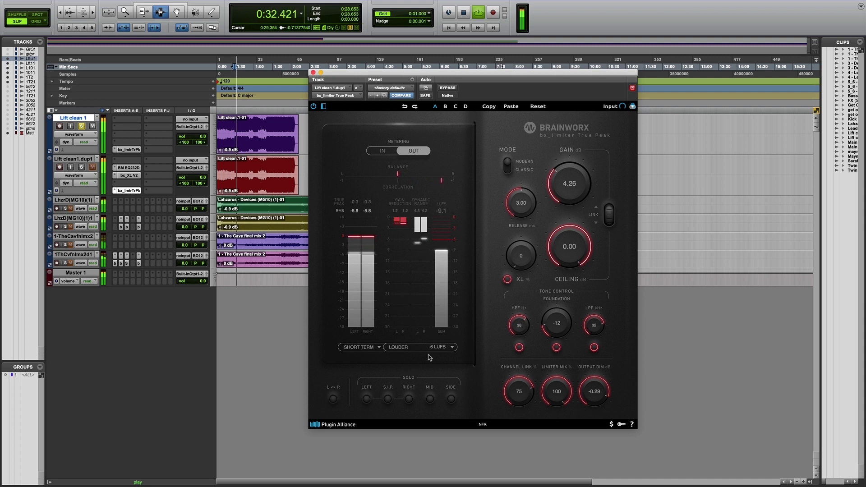
Step: Compare the original and processed Lift clean tracks by switching solo, and audition the processed one with the limiter bypassed and active
click(82, 168)
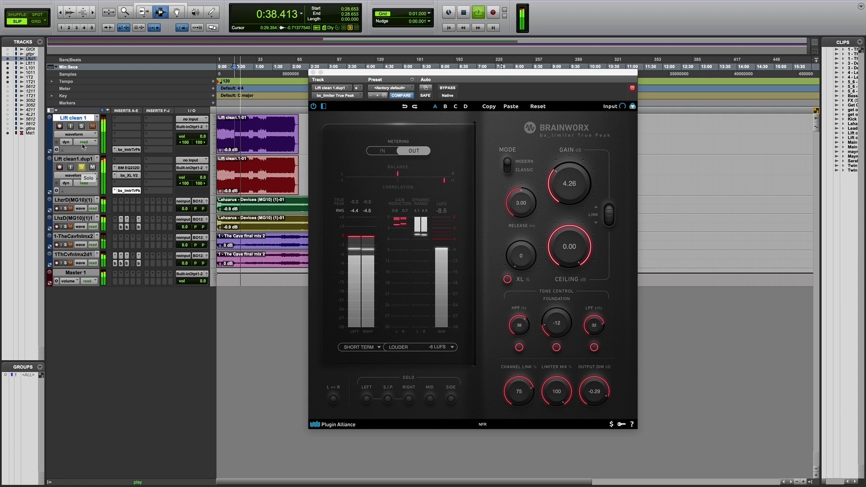
click(82, 126)
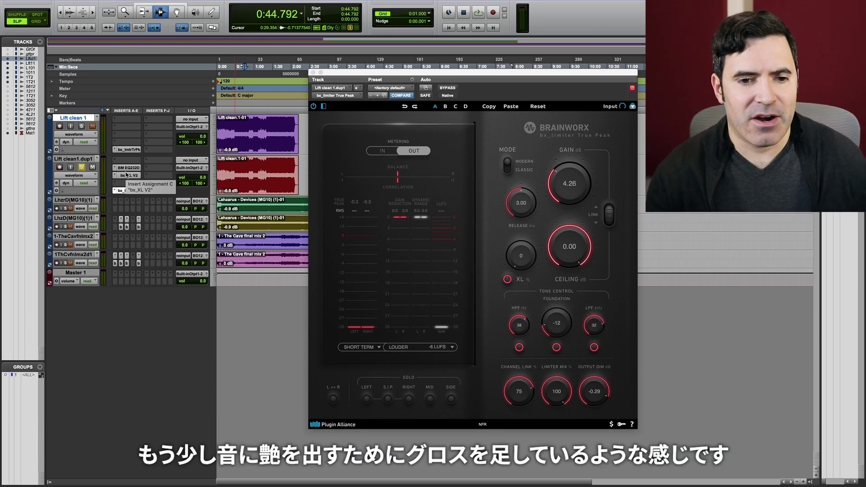
click(275, 177)
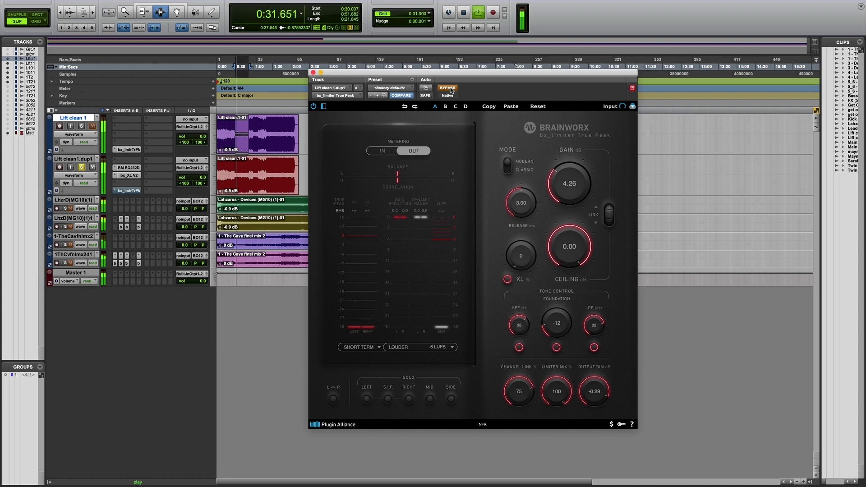
click(449, 88)
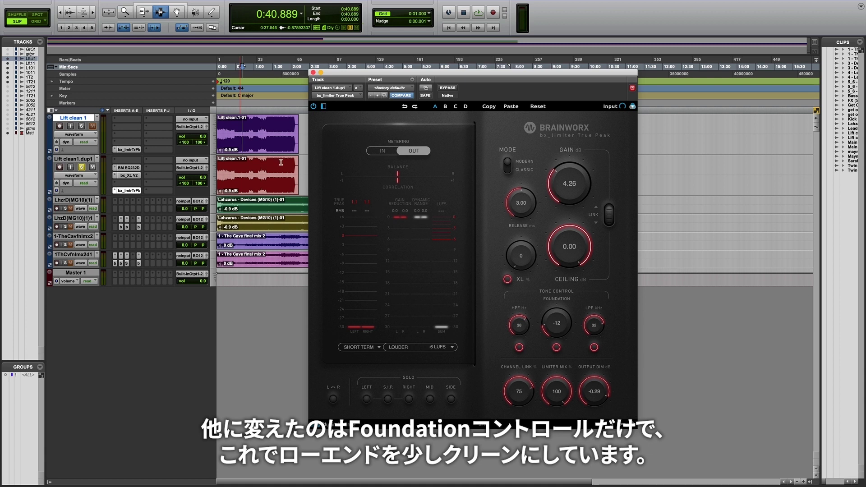
Step: Play the section from about 0:27 to 0:56, try the limiter's Foundation at 14, and toggle Foundation off for comparison
drag(233, 142, 252, 139)
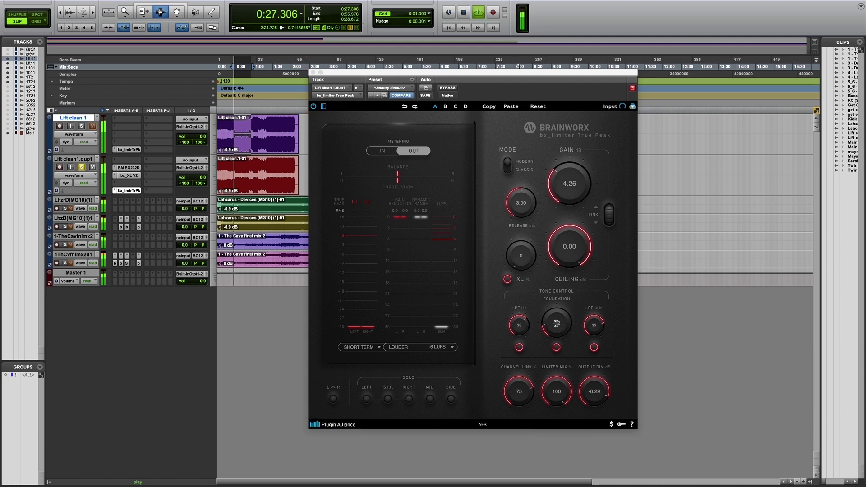
key(space)
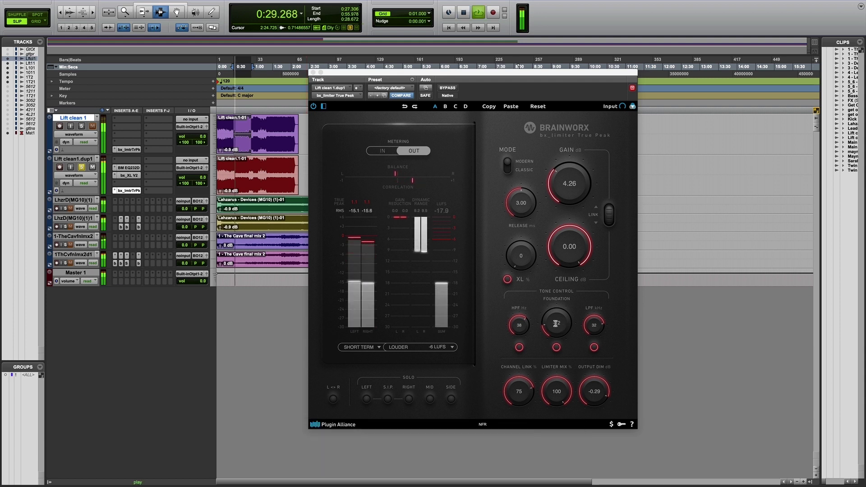
click(556, 321)
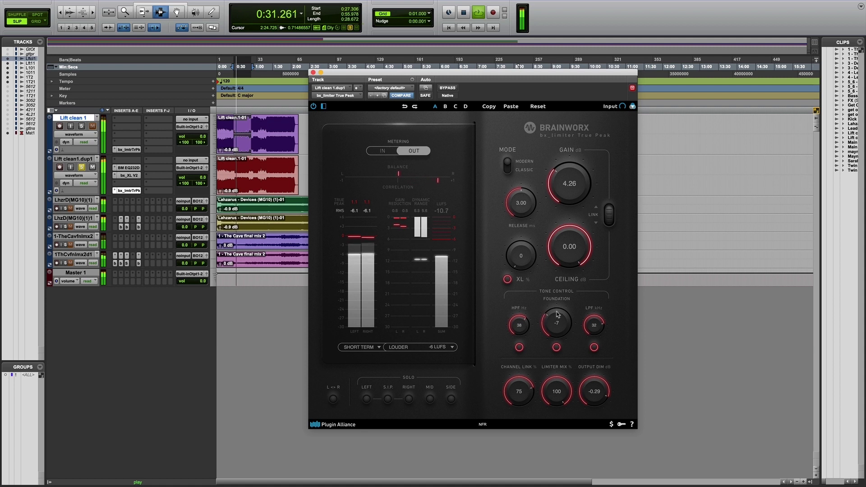
mouse_move(565, 302)
mouse_down()
mouse_move(572, 290)
mouse_move(553, 315)
mouse_move(572, 287)
mouse_up()
click(554, 347)
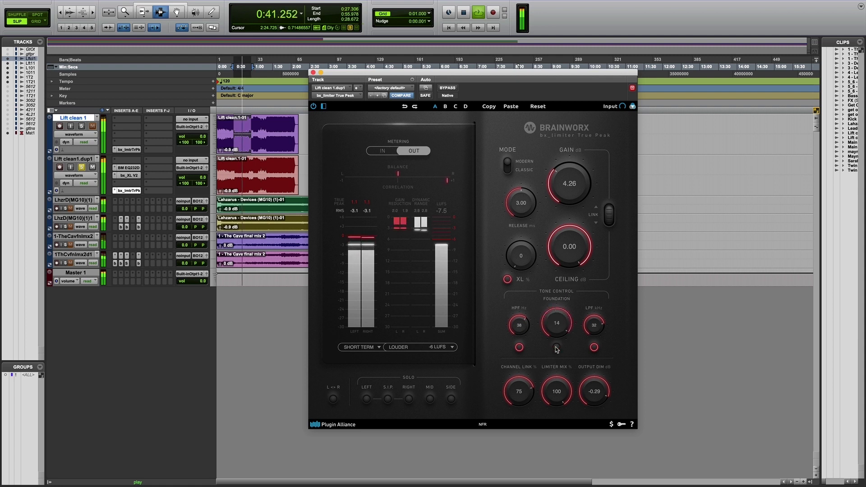
drag(541, 348, 538, 354)
key(space)
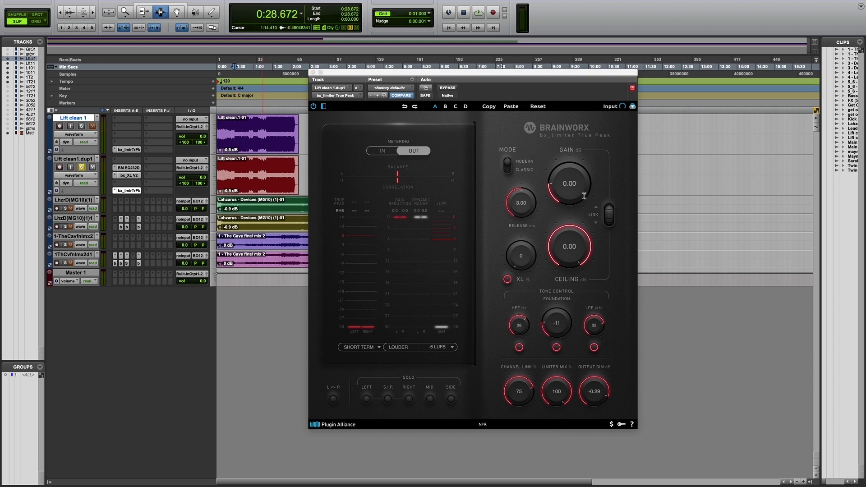
Step: During playback, sweep the linked Gain and Ceiling to 4.25 and -4.25 dB, and settle them at 3.02 and -3.02 dB
key(space)
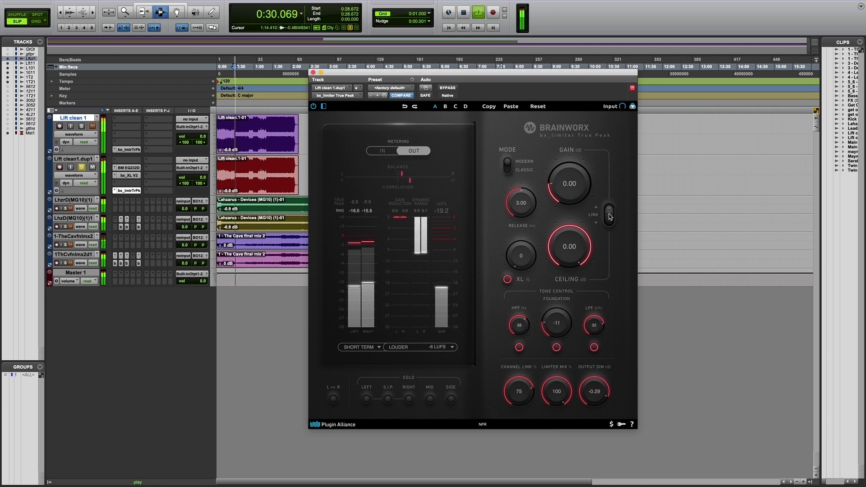
drag(609, 216, 605, 140)
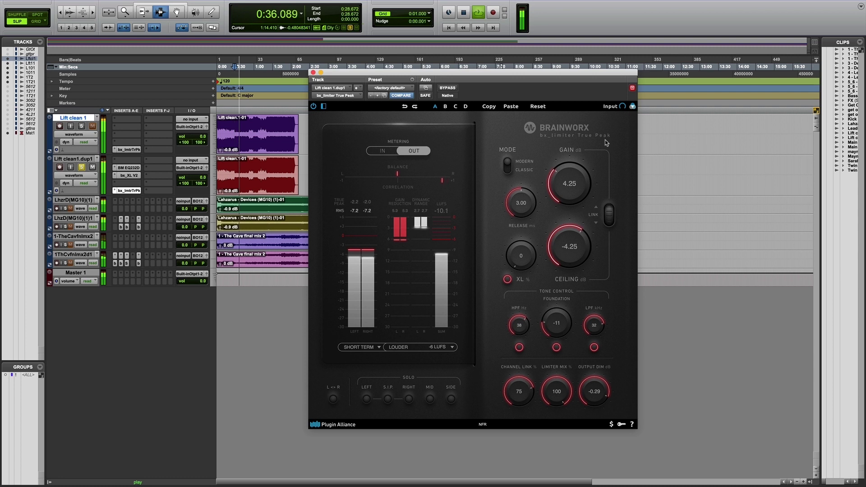
drag(605, 142, 603, 180)
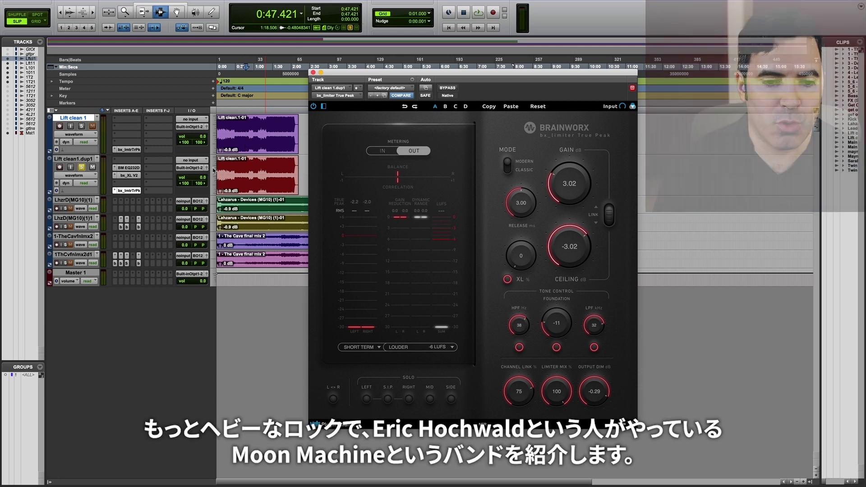
Step: Reduce the heights of the Lift clean and Lahzarus tracks and enlarge the two The Cave final mix 2 tracks
drag(217, 169, 226, 164)
click(215, 140)
click(227, 133)
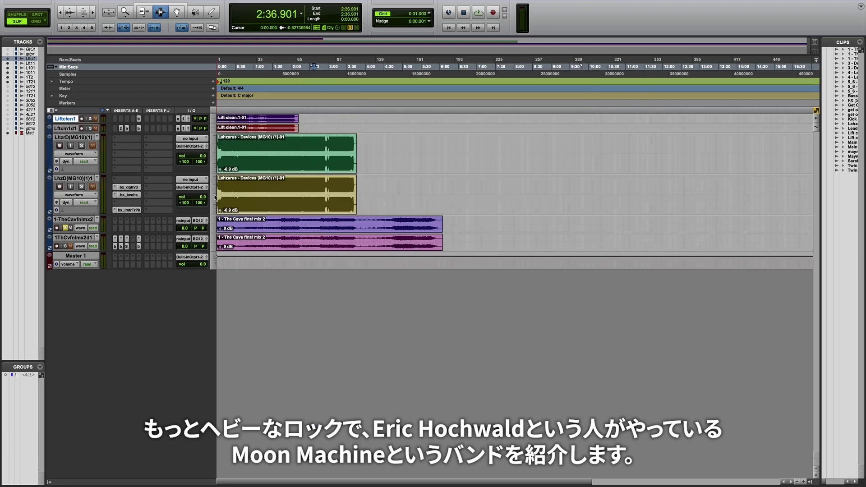
click(215, 197)
click(226, 191)
click(215, 158)
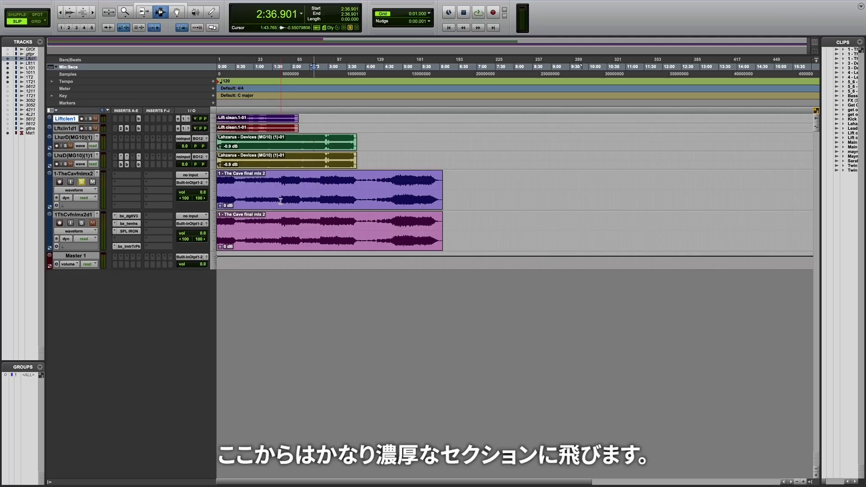
Step: Play The Cave mix from about 2:48, alternate solo between its original and processed tracks, and toggle bypass on the processed track's first three inserts
drag(280, 201, 301, 201)
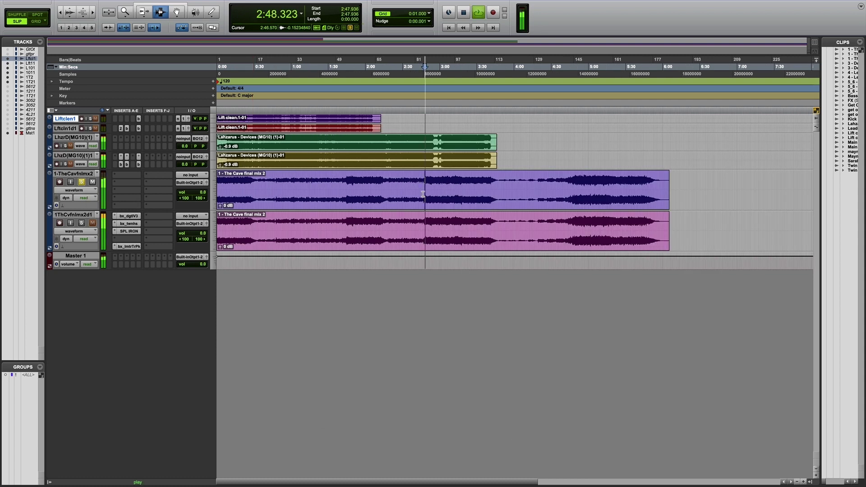
click(82, 223)
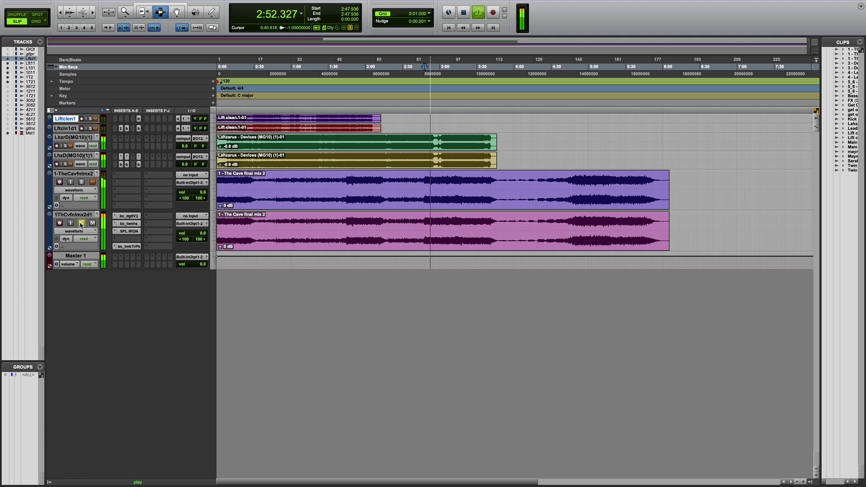
click(81, 182)
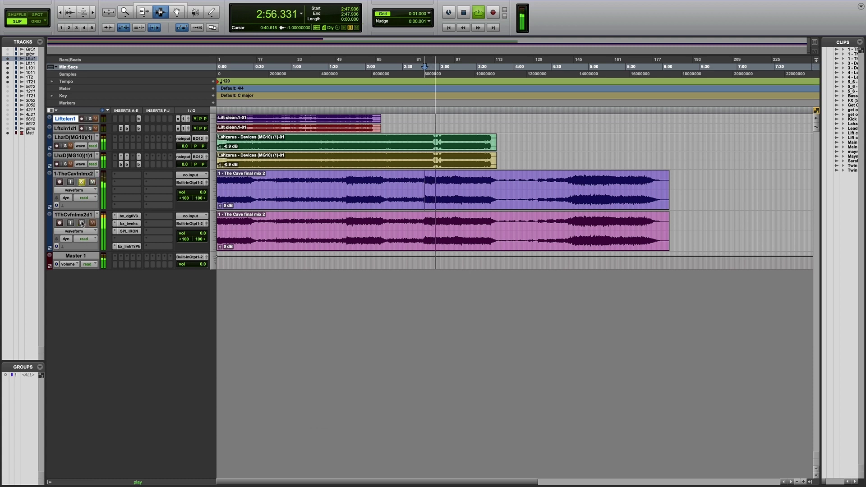
click(82, 223)
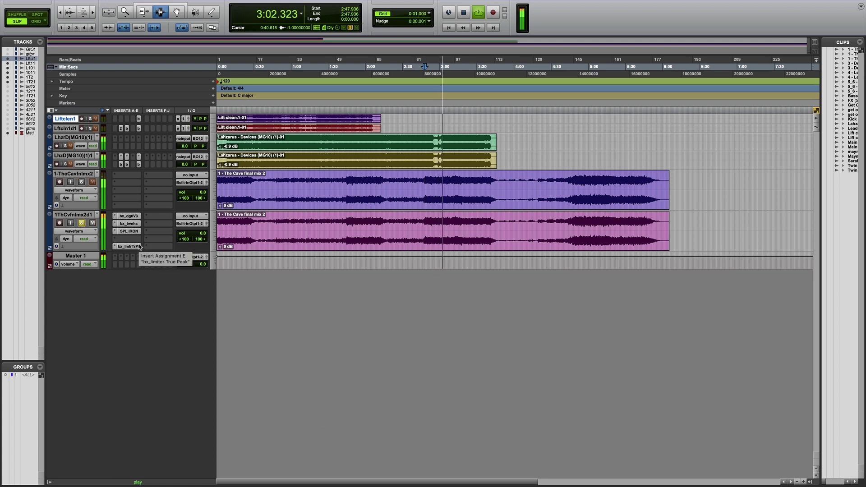
super+click(134, 224)
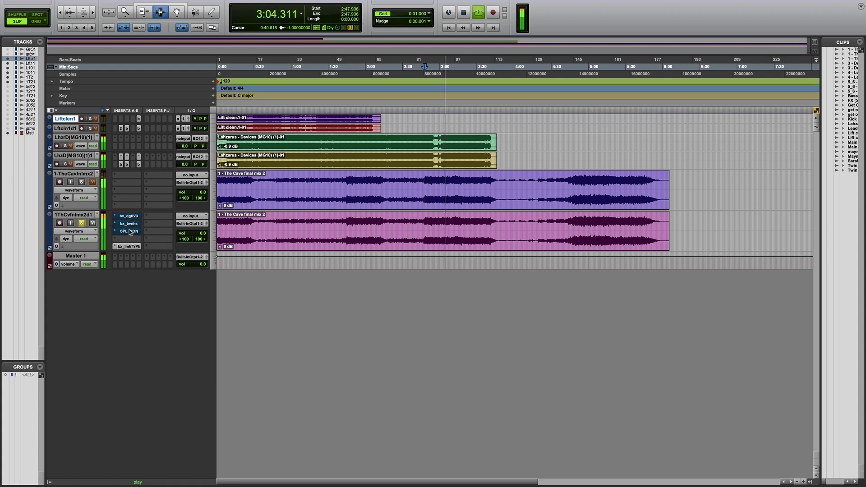
super+click(129, 224)
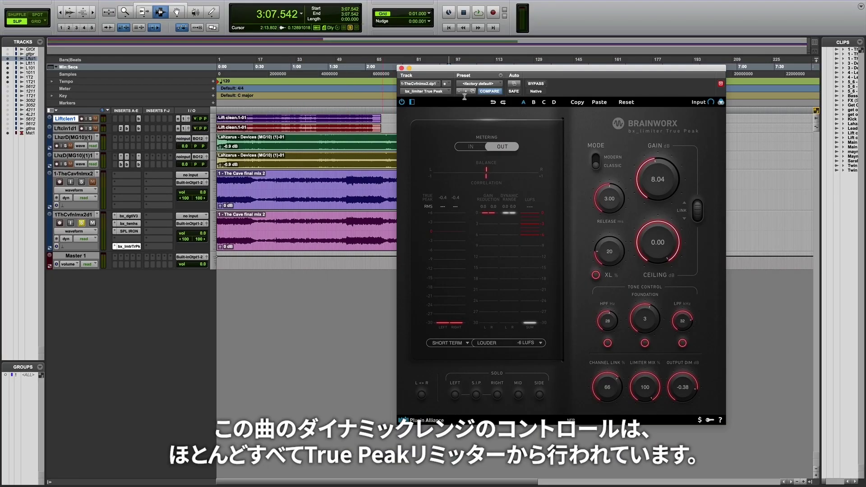
Step: Move the limiter window clear of the tracks and play The Cave mix selection from about 2:46 to 3:46
drag(476, 67, 592, 54)
drag(423, 225, 500, 225)
drag(594, 58, 495, 61)
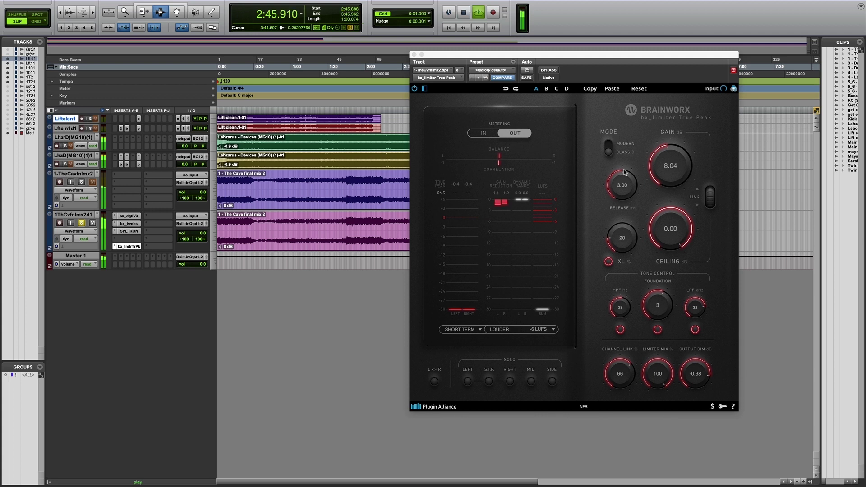
key(space)
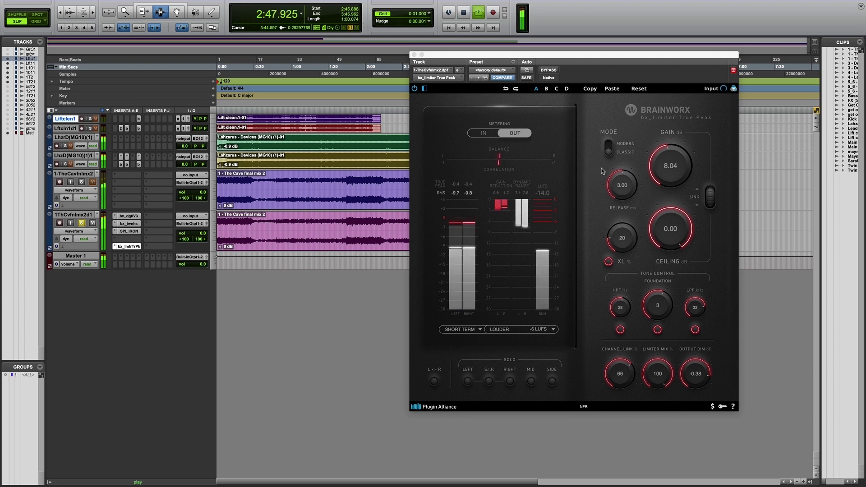
Step: Audition the limiter's Mode switch and a Foundation of 12, return Foundation to 3, and stop playback
click(610, 147)
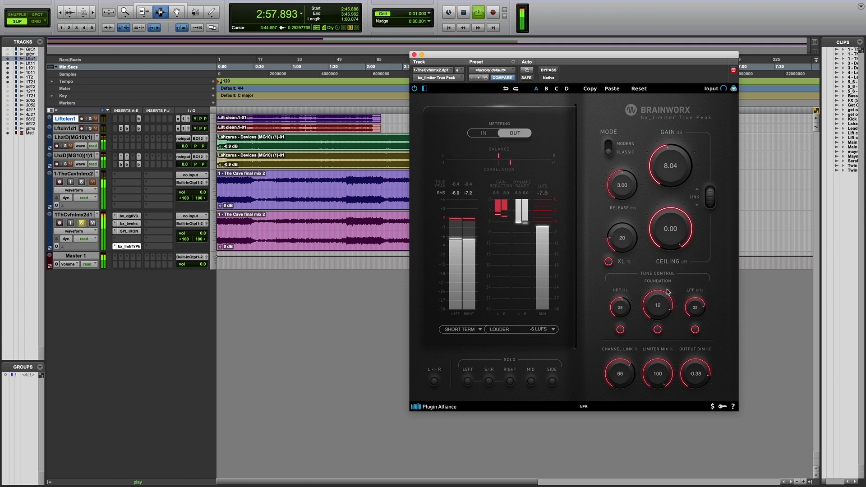
drag(654, 318, 652, 327)
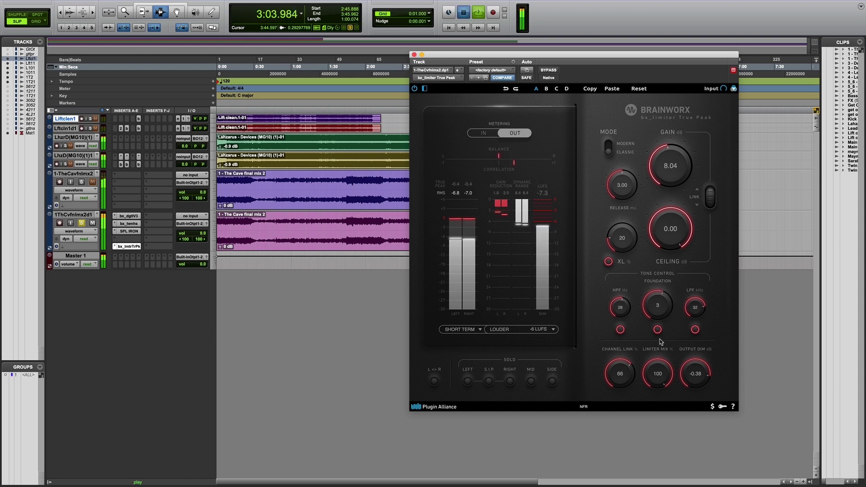
key(space)
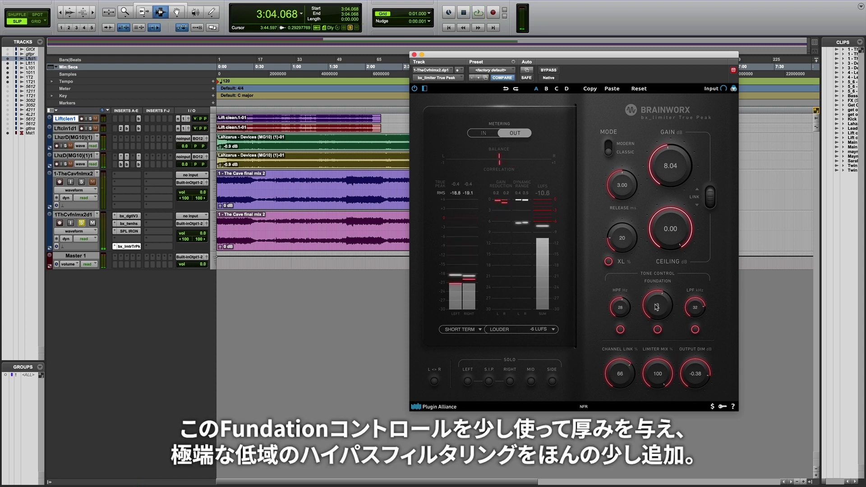
Step: Set the limiter's HPF to 29 Hz and raise its XL to 37% during playback
drag(620, 311, 620, 310)
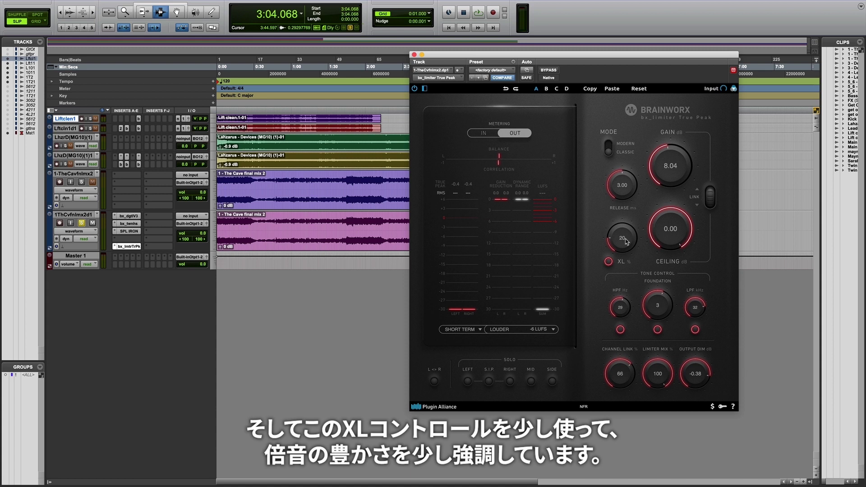
key(space)
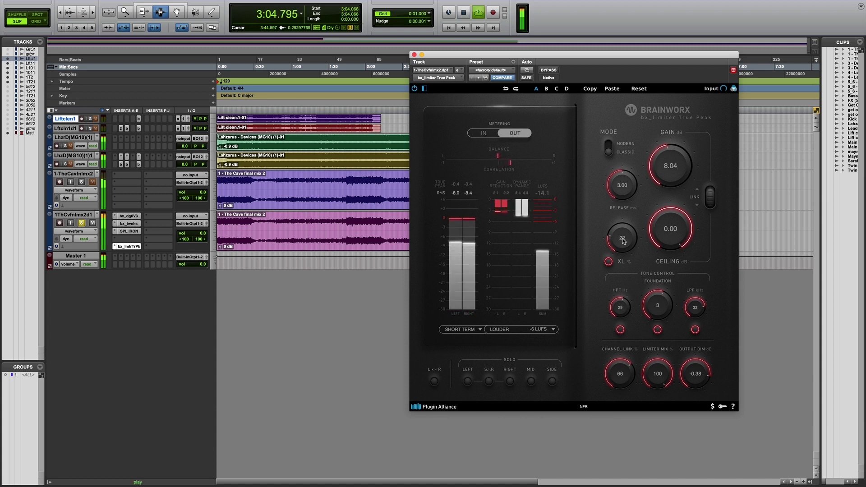
mouse_move(626, 241)
mouse_down()
mouse_move(627, 221)
mouse_move(640, 206)
mouse_move(618, 230)
mouse_up()
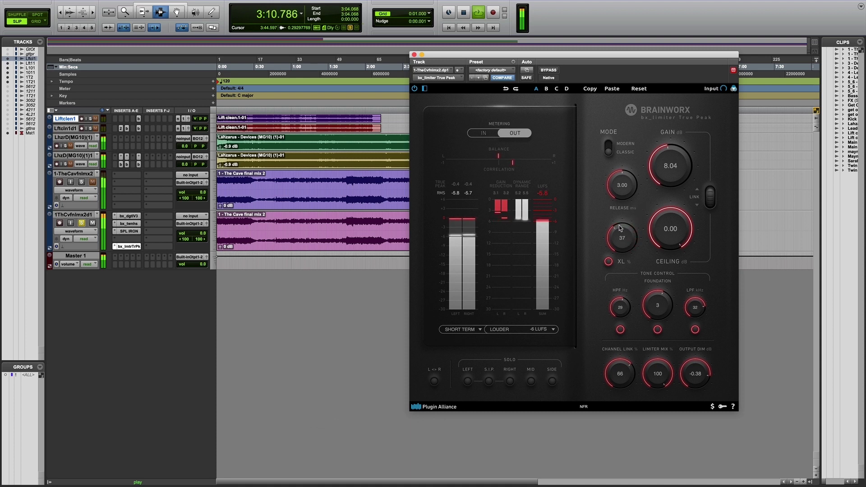